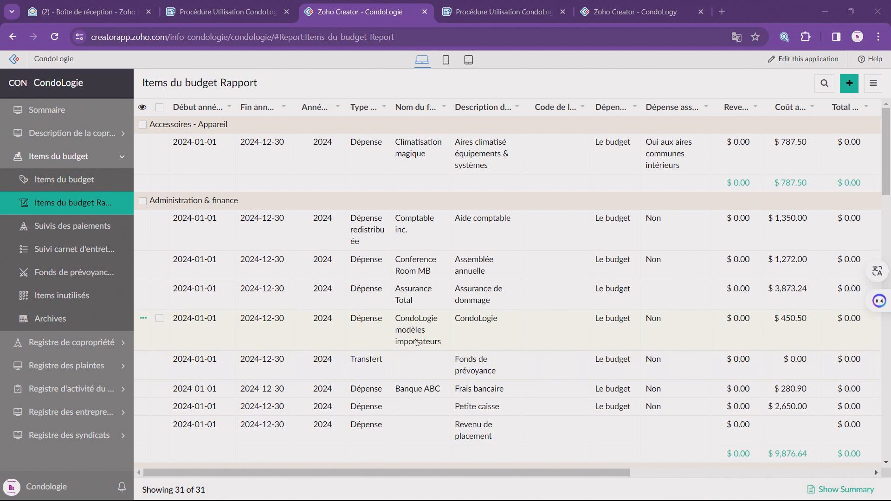
Step: Open the Registre de copropriété Rapport under the co-ownership register
{"action": "left_click", "coordinate": [98, 344]}
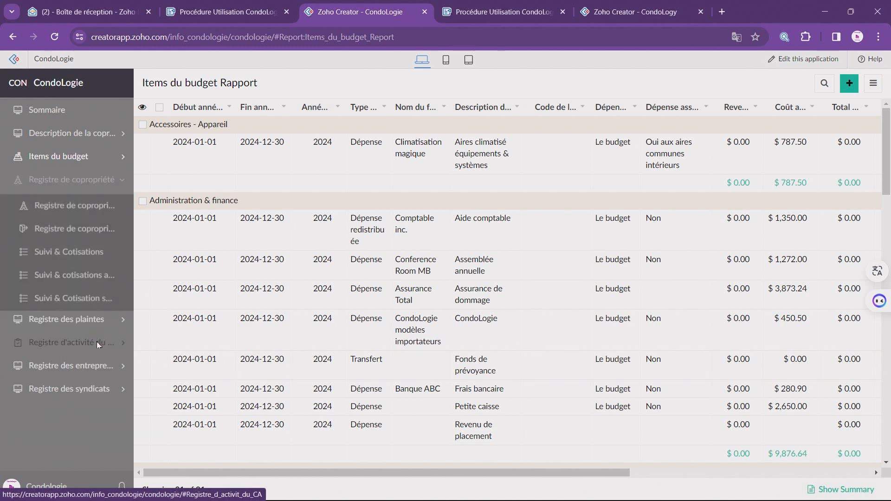
{"action": "left_click", "coordinate": [84, 226]}
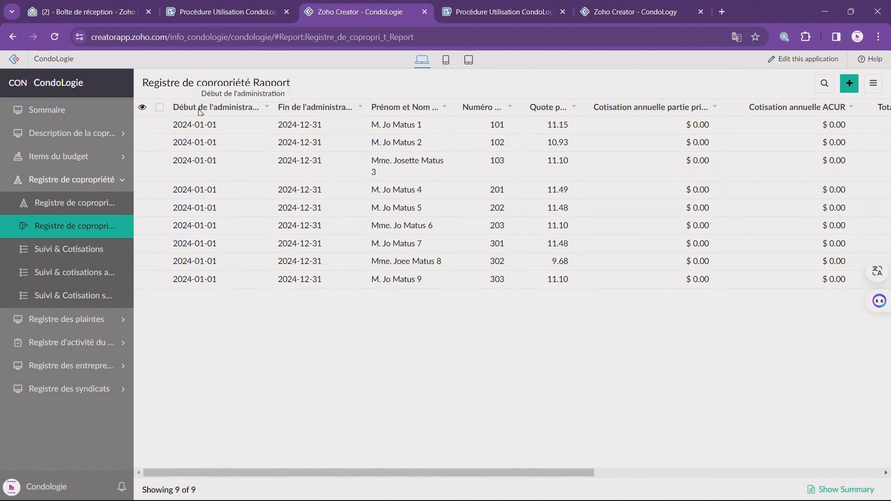
{"action": "left_click", "coordinate": [159, 108]}
{"action": "left_click", "coordinate": [163, 83]}
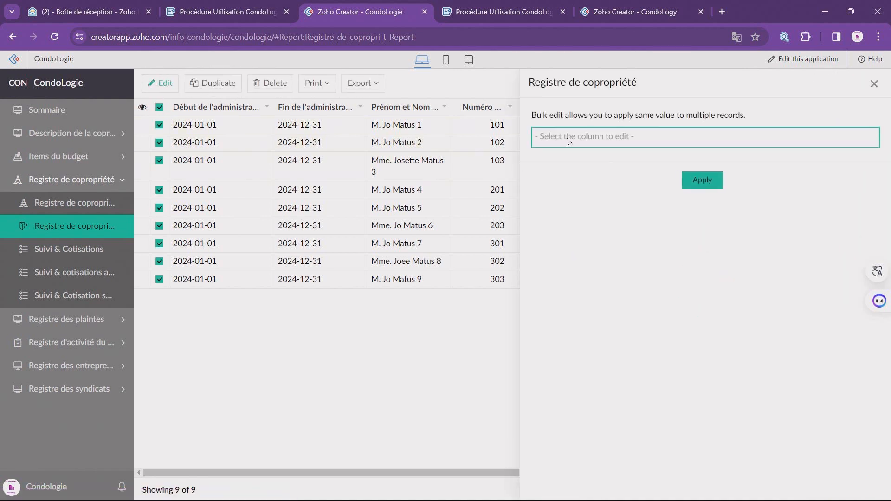
{"action": "left_click", "coordinate": [569, 138]}
{"action": "type", "text": "début"}
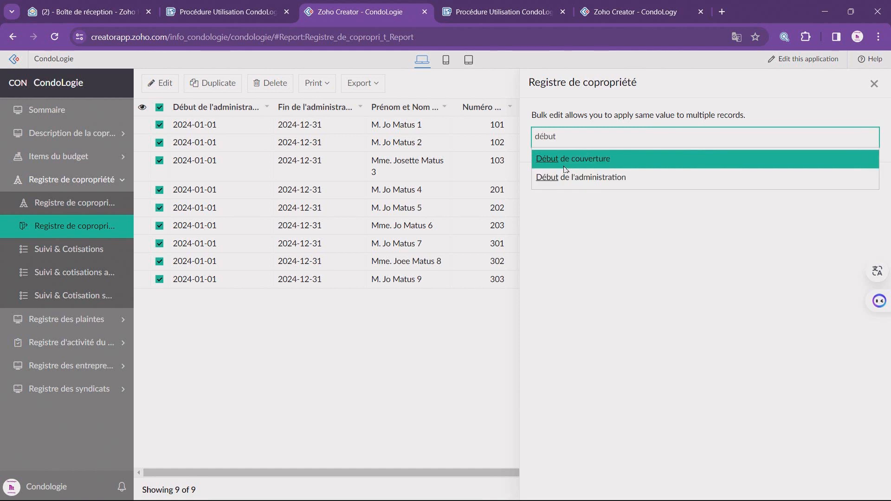
{"action": "left_click", "coordinate": [596, 178]}
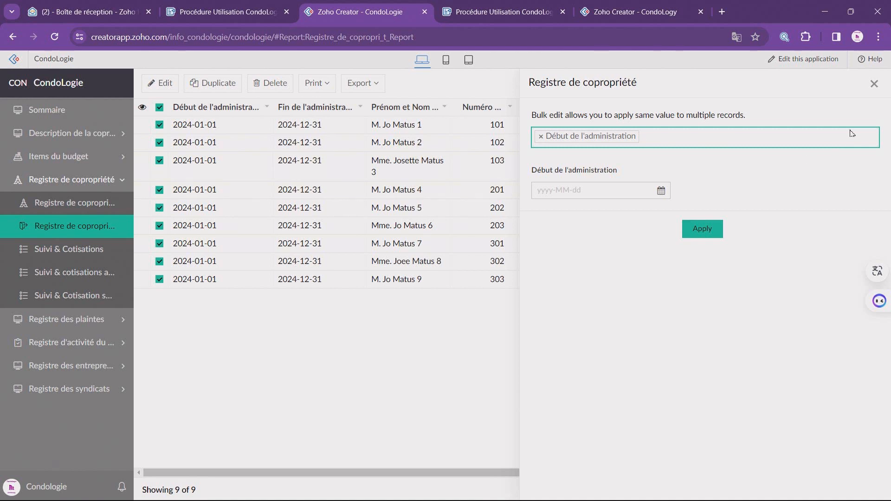
{"action": "left_click", "coordinate": [874, 87]}
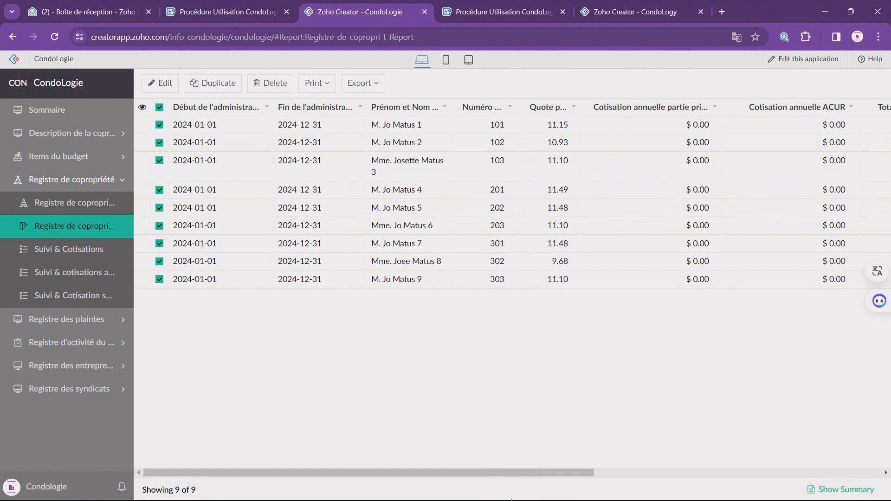
{"action": "left_click_drag", "start_coordinate": [501, 472], "coordinate": [446, 489]}
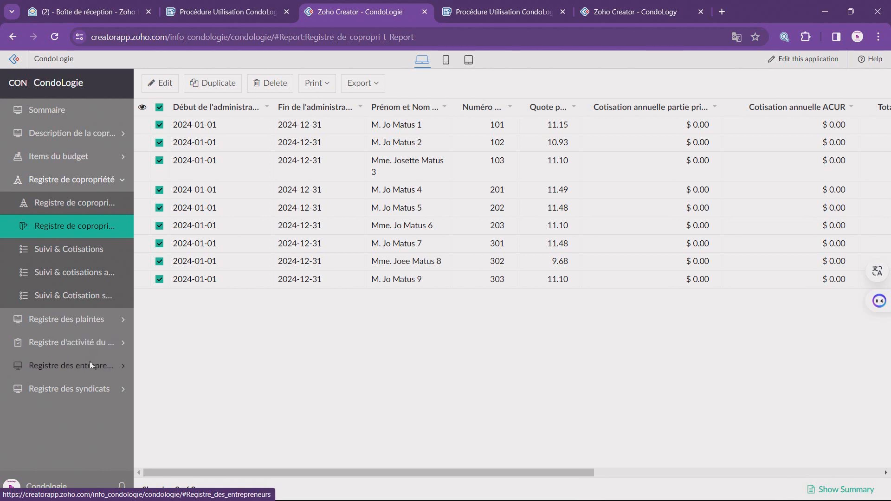
Step: View the Registre des syndicats Rapport and open the Syndicat Cotisation spéciale report
{"action": "left_click", "coordinate": [91, 387]}
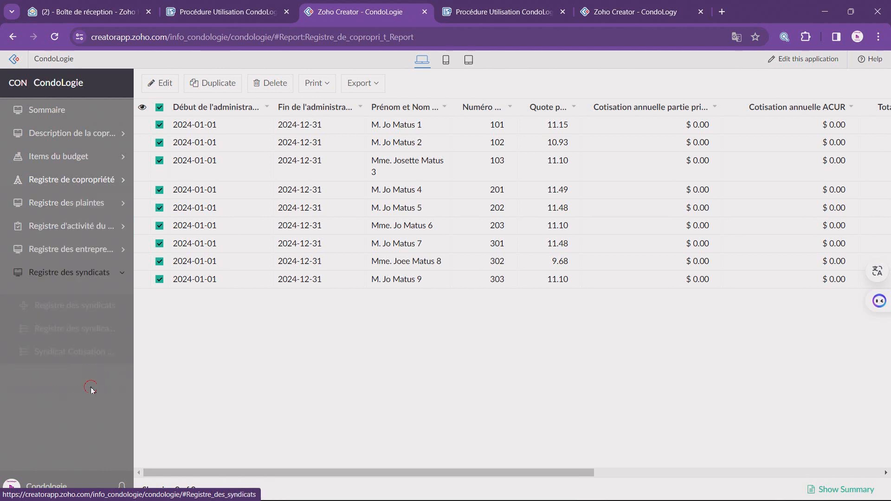
{"action": "left_click", "coordinate": [94, 324]}
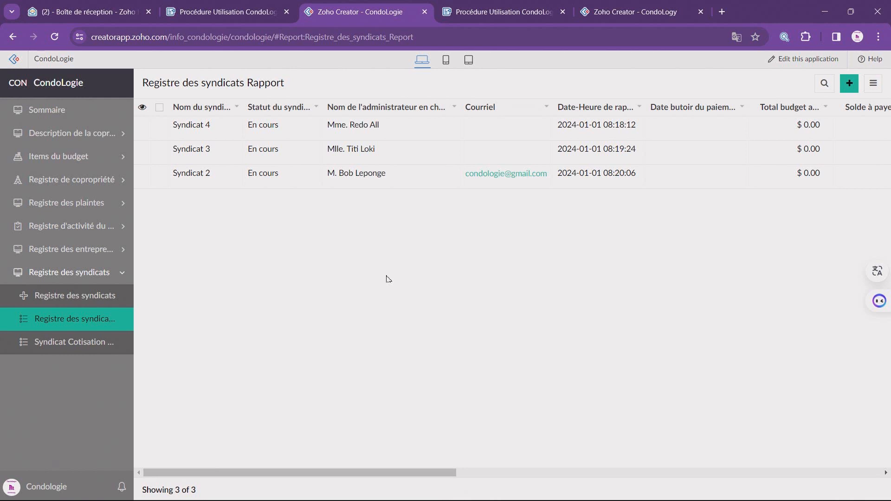
{"action": "left_click", "coordinate": [56, 344]}
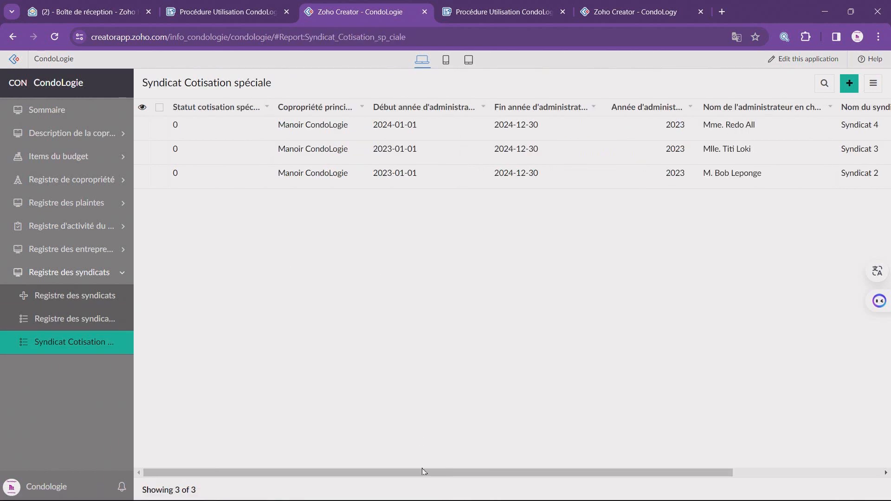
{"action": "left_click_drag", "start_coordinate": [425, 471], "coordinate": [364, 471]}
Step: Bulk edit all records of the Syndicat Cotisation spéciale report to set Année d'administration to 2024
{"action": "left_click", "coordinate": [160, 108]}
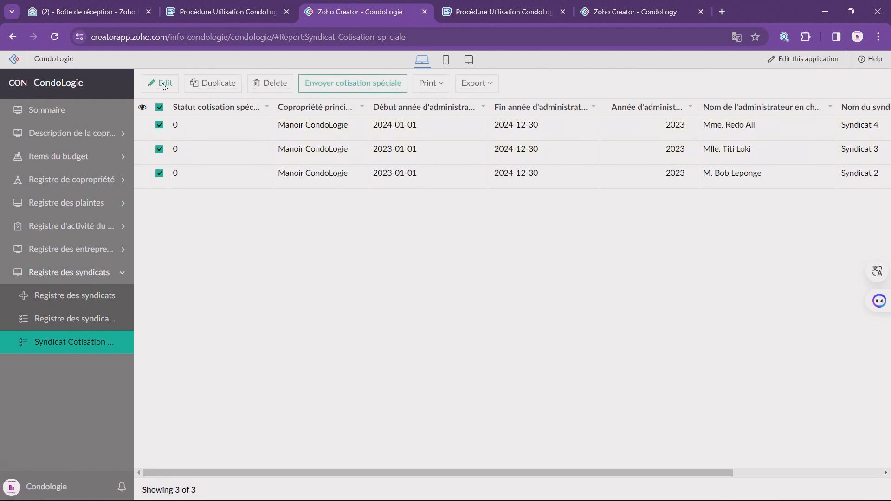
{"action": "left_click", "coordinate": [162, 84]}
{"action": "left_click", "coordinate": [557, 137]}
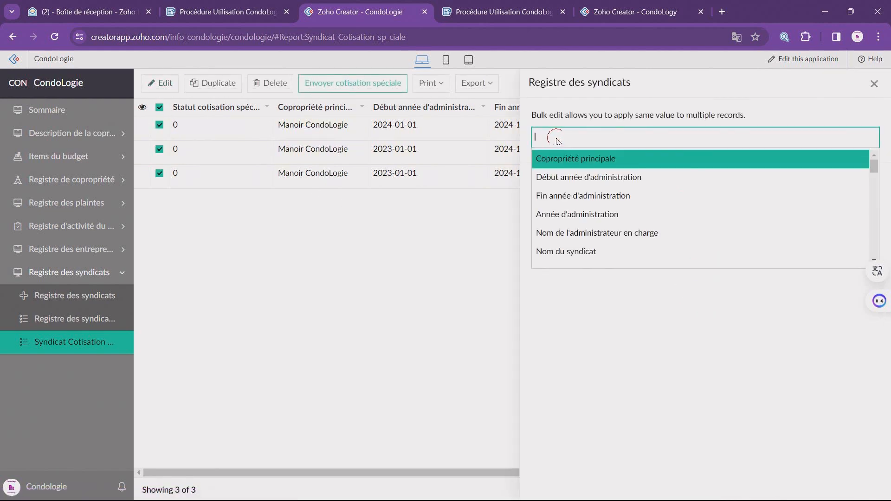
{"action": "left_click", "coordinate": [599, 214]}
{"action": "left_click", "coordinate": [578, 187]}
{"action": "left_click", "coordinate": [603, 256]}
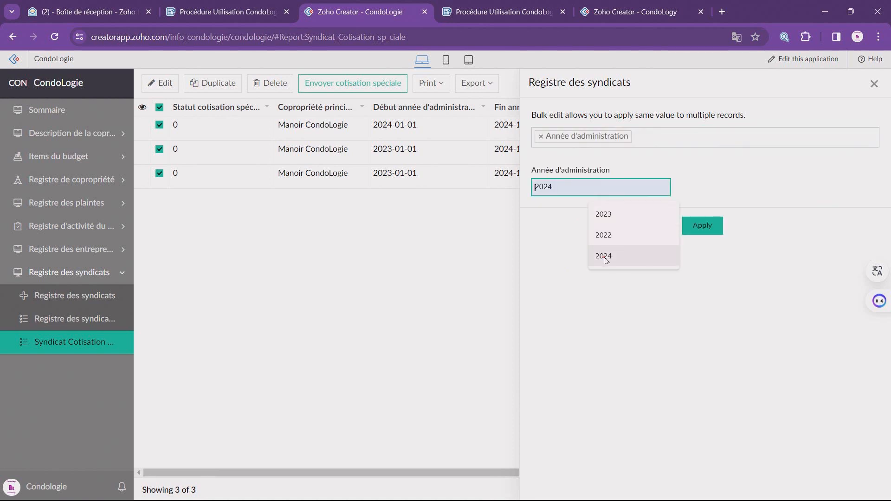
{"action": "left_click", "coordinate": [708, 226]}
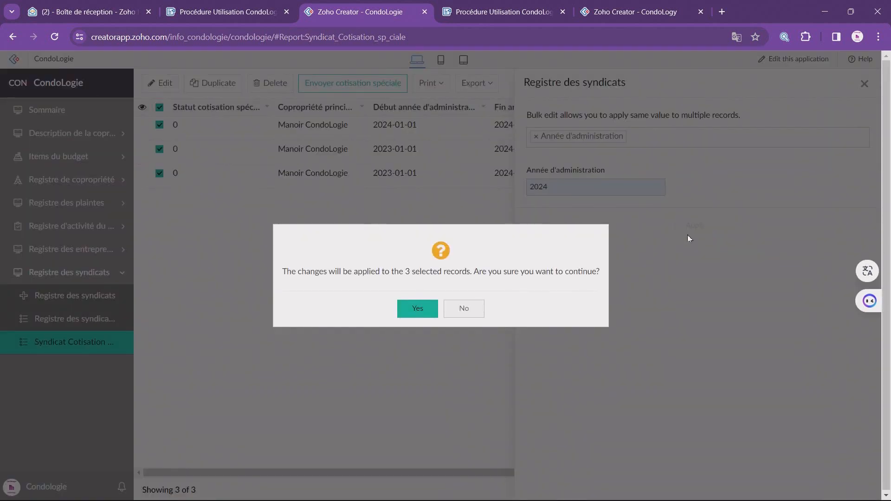
{"action": "left_click", "coordinate": [413, 311]}
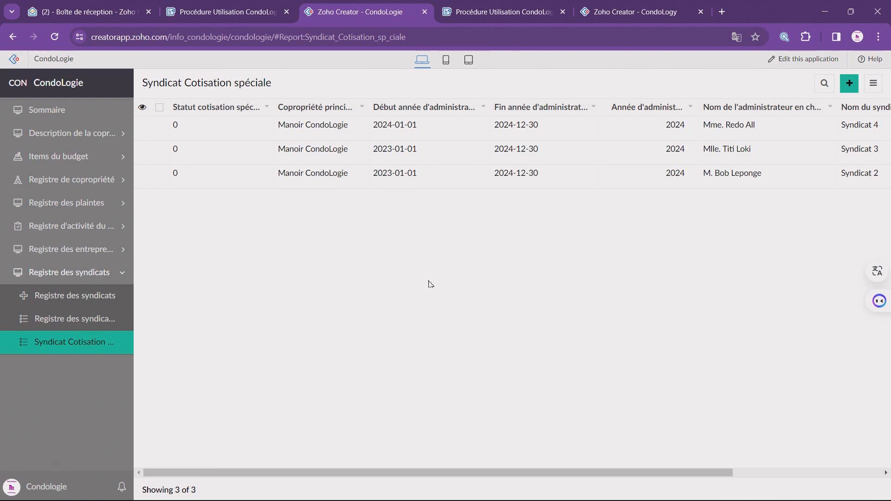
Step: Switch to the Procédure Utilisation CondoLogie document and review its instructions on budget items, budget adjustment and mass date changes in the co-ownership register
{"action": "left_click", "coordinate": [243, 17]}
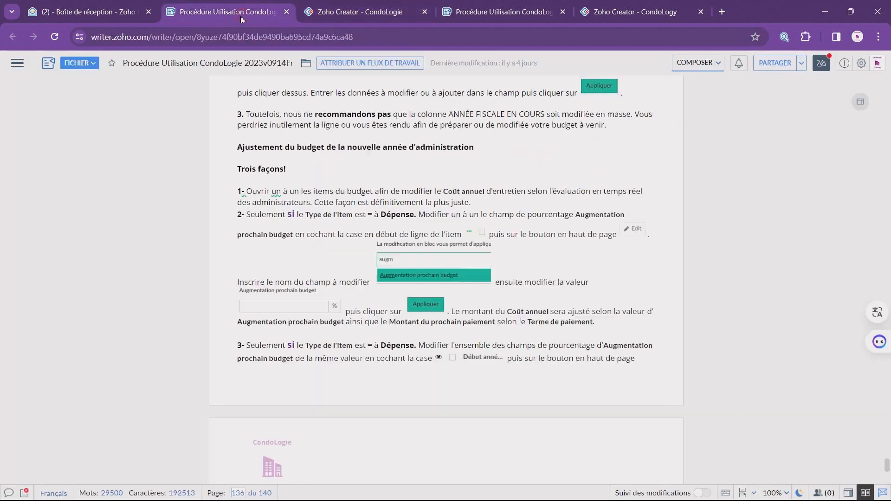
{"action": "scroll", "coordinate": [288, 218], "scroll_direction": "down", "scroll_amount": 5}
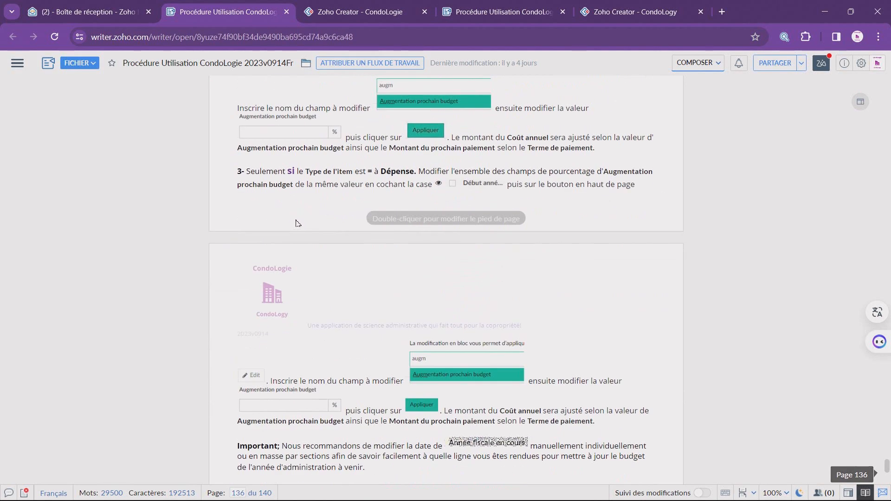
{"action": "scroll", "coordinate": [297, 224], "scroll_direction": "down", "scroll_amount": 2}
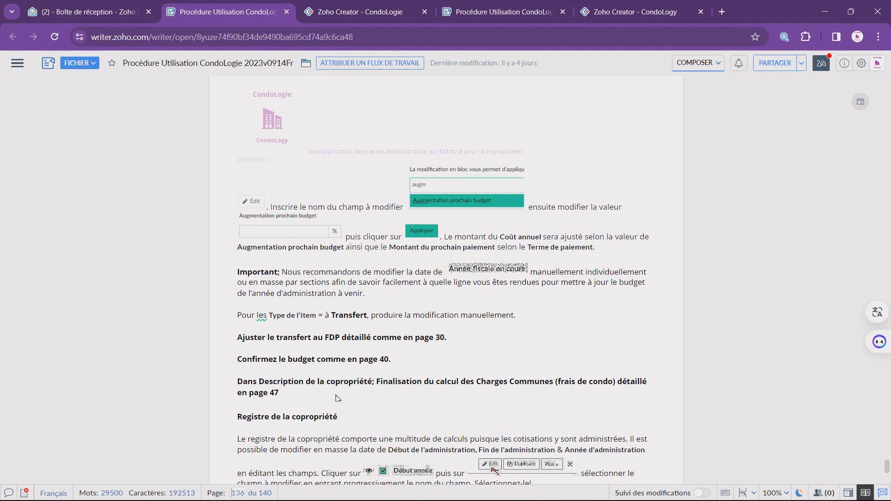
{"action": "scroll", "coordinate": [352, 418], "scroll_direction": "down", "scroll_amount": 2}
{"action": "scroll", "coordinate": [355, 412], "scroll_direction": "down", "scroll_amount": 4}
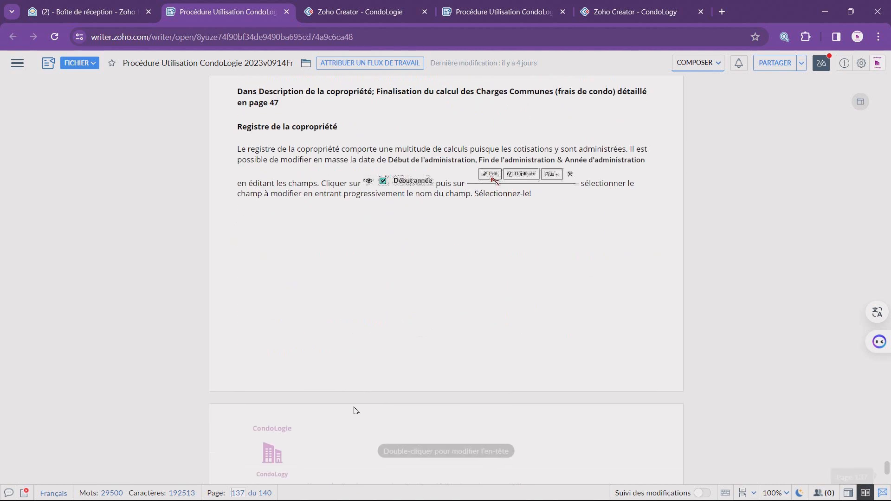
{"action": "scroll", "coordinate": [355, 411], "scroll_direction": "down", "scroll_amount": 7}
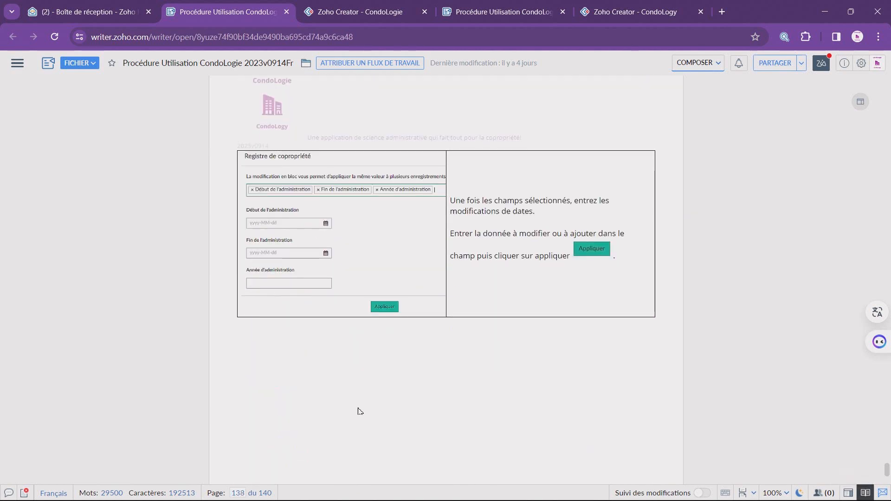
{"action": "scroll", "coordinate": [360, 411], "scroll_direction": "up", "scroll_amount": 11}
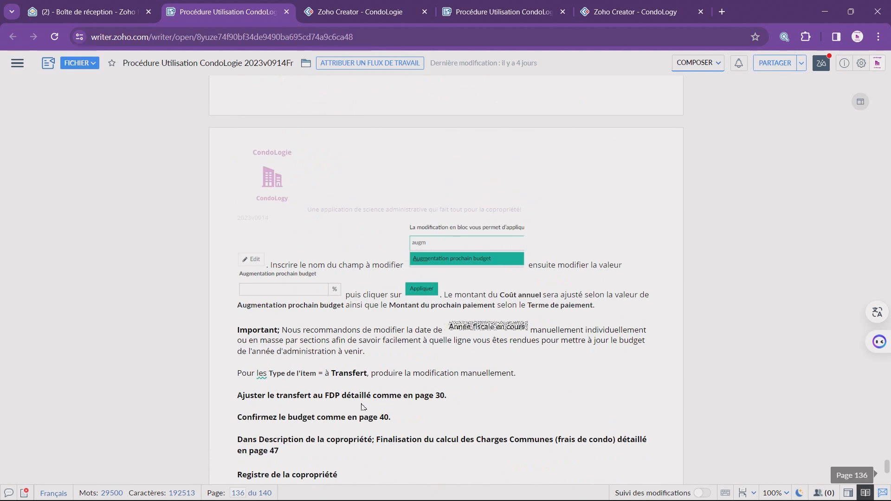
{"action": "scroll", "coordinate": [363, 407], "scroll_direction": "up", "scroll_amount": 5}
{"action": "scroll", "coordinate": [363, 409], "scroll_direction": "up", "scroll_amount": 4}
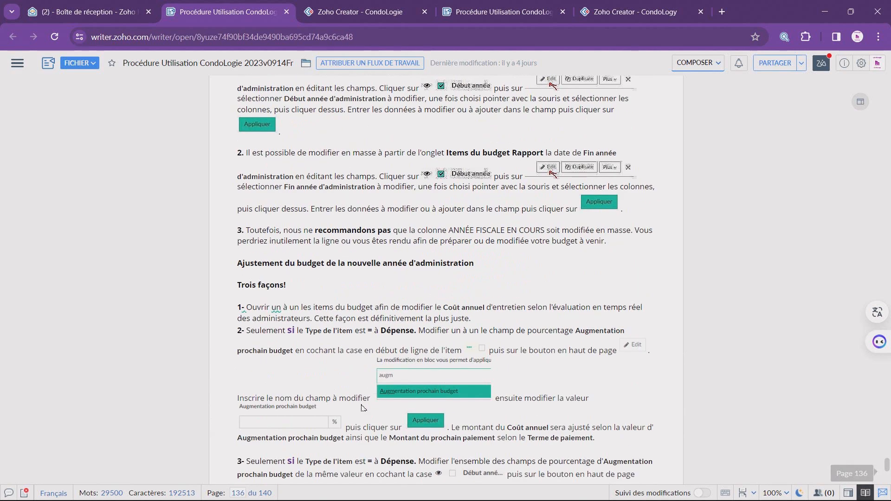
{"action": "scroll", "coordinate": [363, 408], "scroll_direction": "up", "scroll_amount": 3}
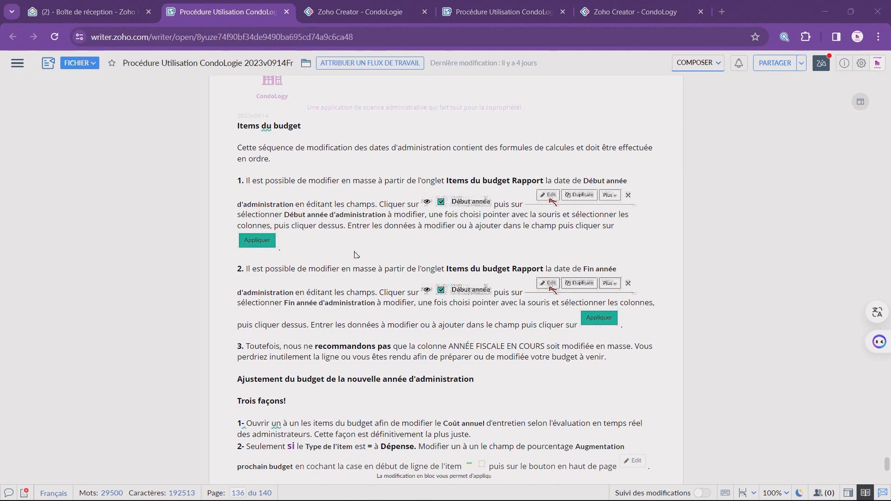
Step: Return to the CondoLogie application and review the whole Sommaire page, from the fund amounts to the syndicate register and its totals
{"action": "left_click", "coordinate": [379, 18]}
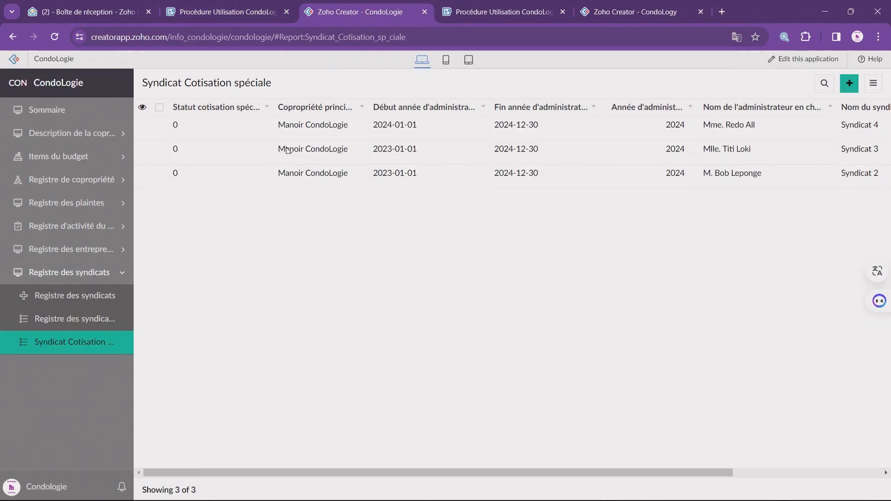
{"action": "left_click", "coordinate": [54, 113]}
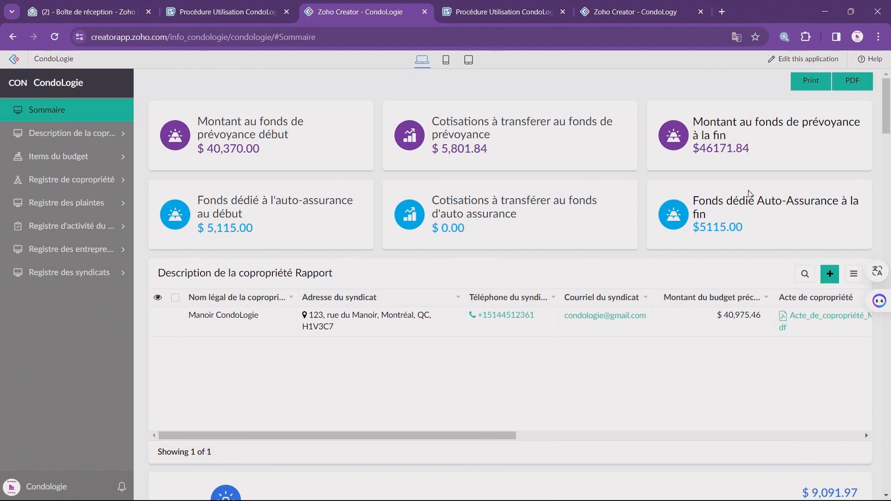
{"action": "scroll", "coordinate": [761, 212], "scroll_direction": "down", "scroll_amount": 3}
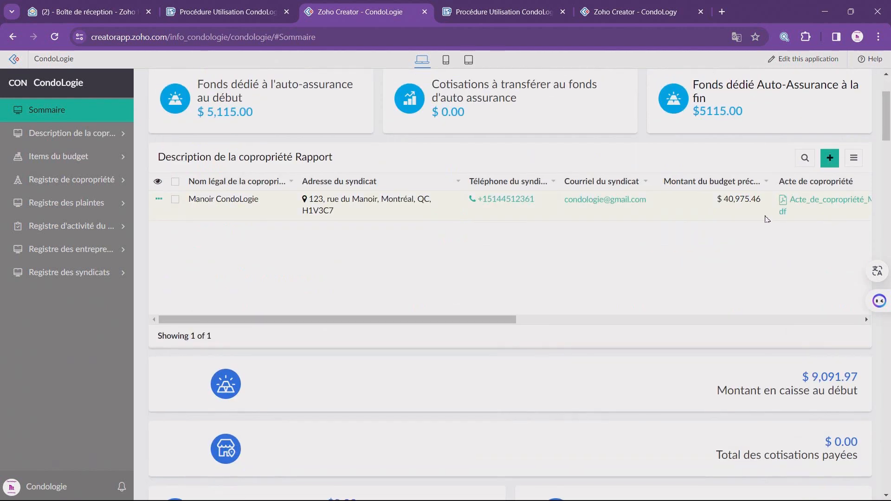
{"action": "scroll", "coordinate": [779, 402], "scroll_direction": "down", "scroll_amount": 3}
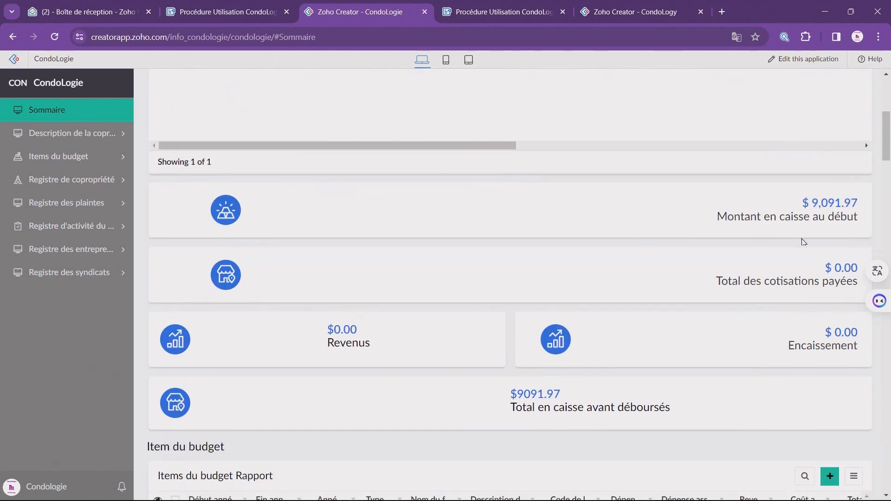
{"action": "scroll", "coordinate": [748, 260], "scroll_direction": "down", "scroll_amount": 2}
{"action": "scroll", "coordinate": [750, 265], "scroll_direction": "down", "scroll_amount": 1}
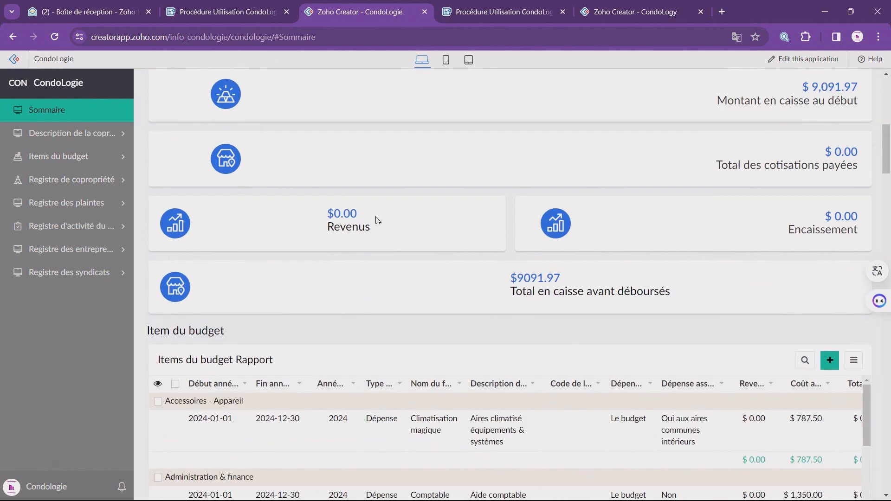
{"action": "scroll", "coordinate": [469, 290], "scroll_direction": "down", "scroll_amount": 5}
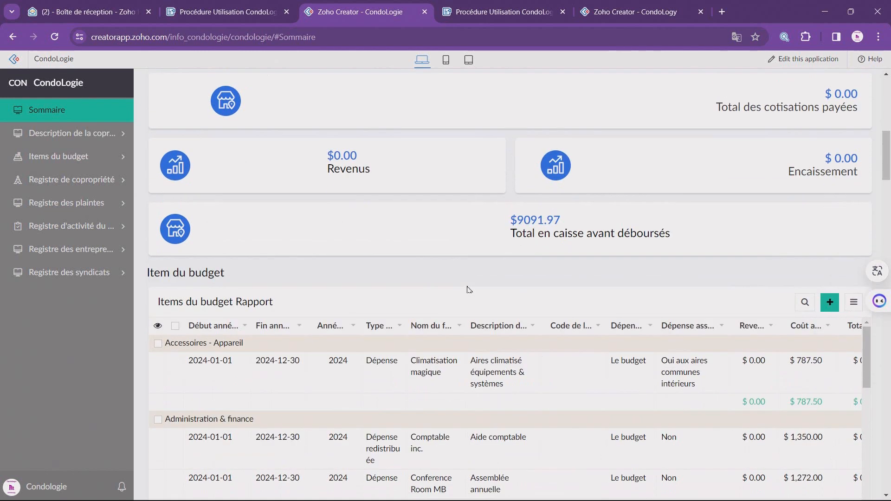
{"action": "scroll", "coordinate": [526, 463], "scroll_direction": "down", "scroll_amount": 8}
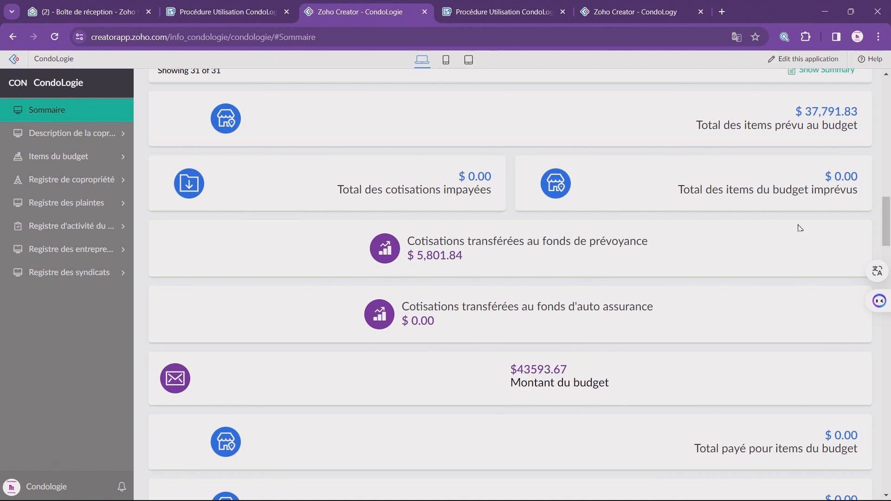
{"action": "scroll", "coordinate": [673, 349], "scroll_direction": "down", "scroll_amount": 7}
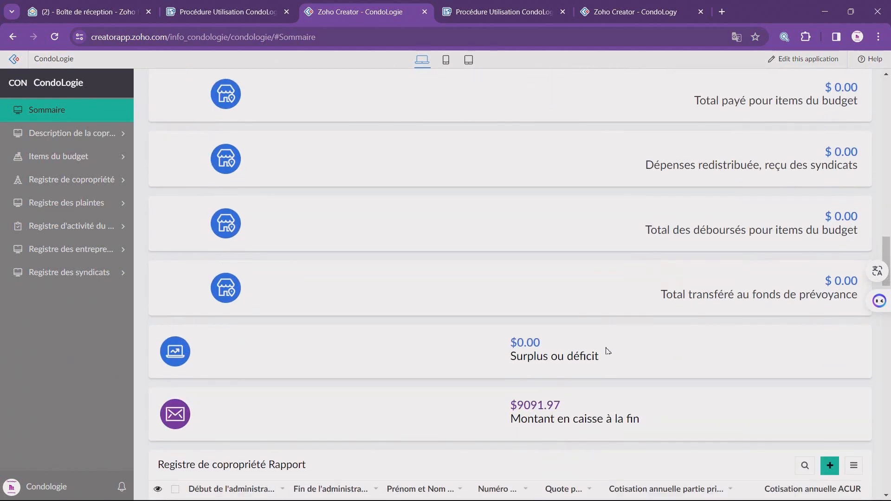
{"action": "scroll", "coordinate": [608, 351], "scroll_direction": "down", "scroll_amount": 4}
{"action": "scroll", "coordinate": [603, 344], "scroll_direction": "down", "scroll_amount": 5}
{"action": "scroll", "coordinate": [623, 408], "scroll_direction": "down", "scroll_amount": 5}
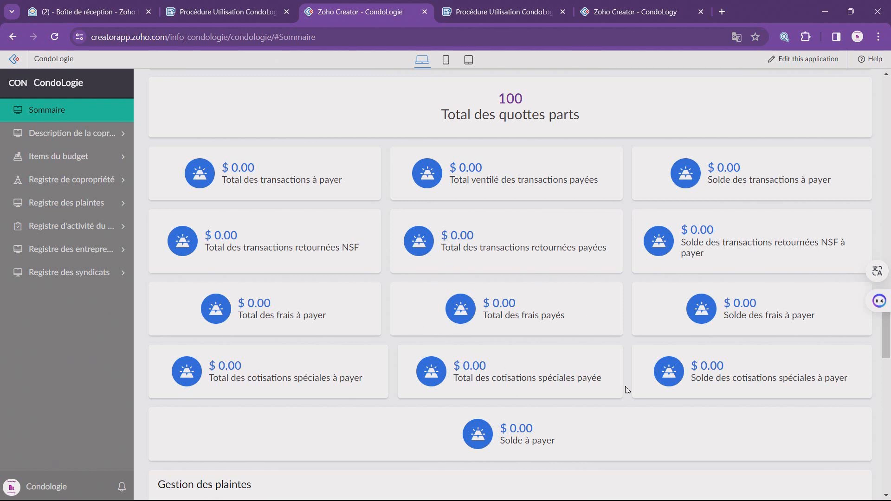
{"action": "scroll", "coordinate": [629, 392], "scroll_direction": "down", "scroll_amount": 3}
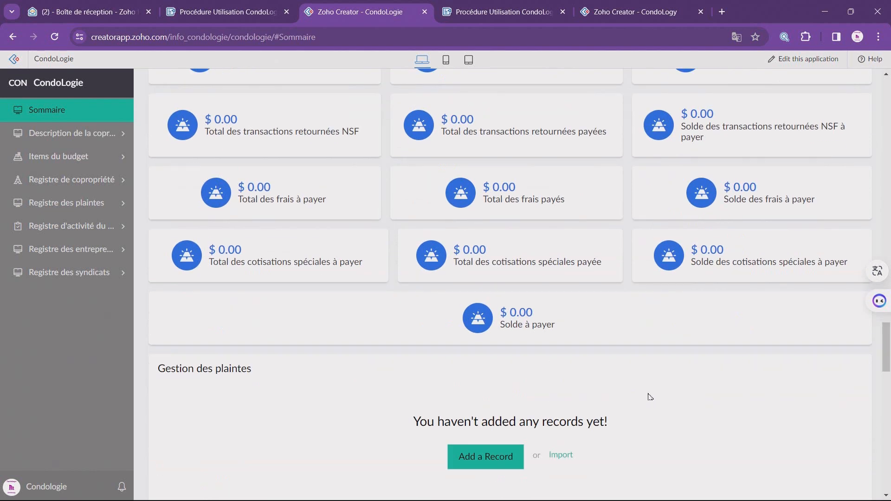
{"action": "scroll", "coordinate": [819, 279], "scroll_direction": "down", "scroll_amount": 5}
{"action": "left_click_drag", "start_coordinate": [886, 363], "coordinate": [889, 456]}
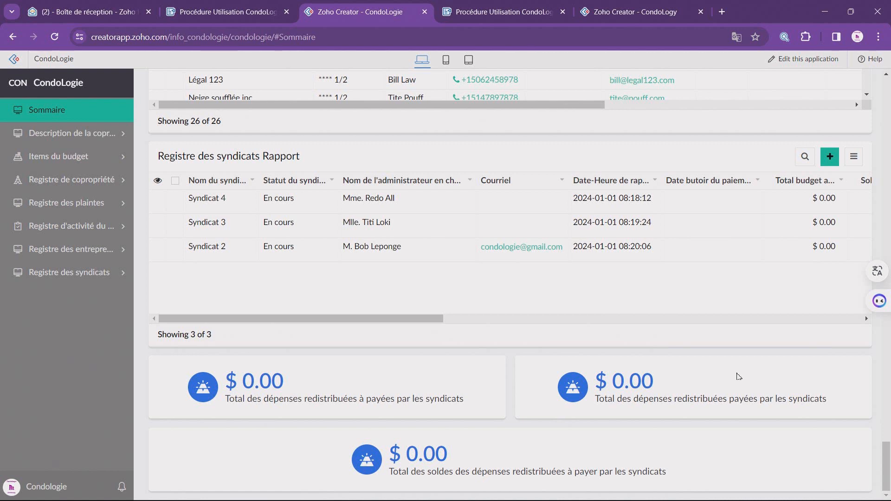
{"action": "left_click_drag", "start_coordinate": [887, 454], "coordinate": [887, 415]}
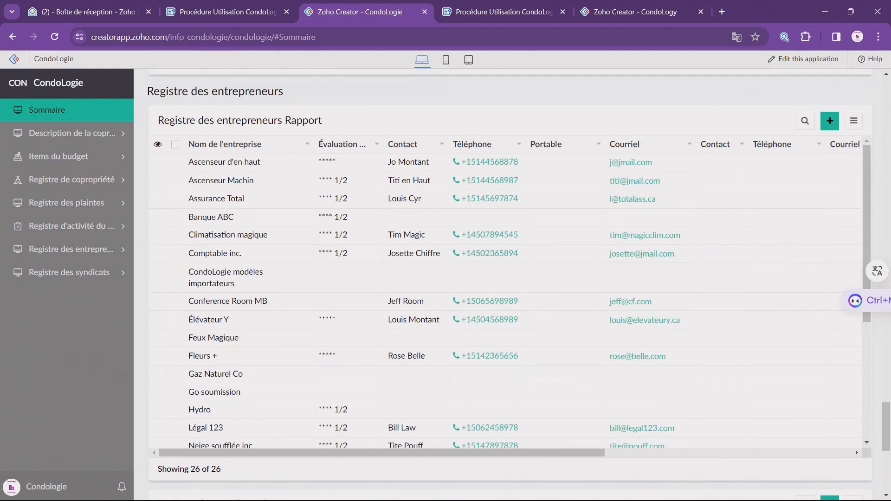
{"action": "left_click_drag", "start_coordinate": [884, 416], "coordinate": [842, 87]}
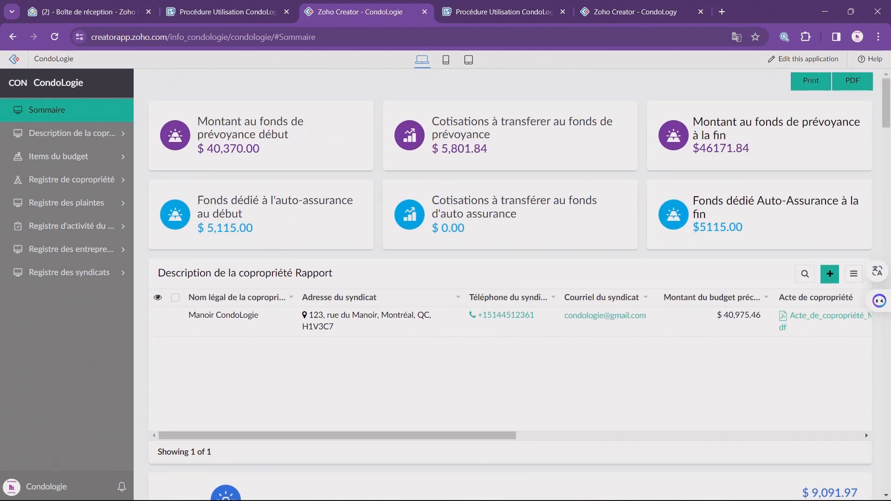